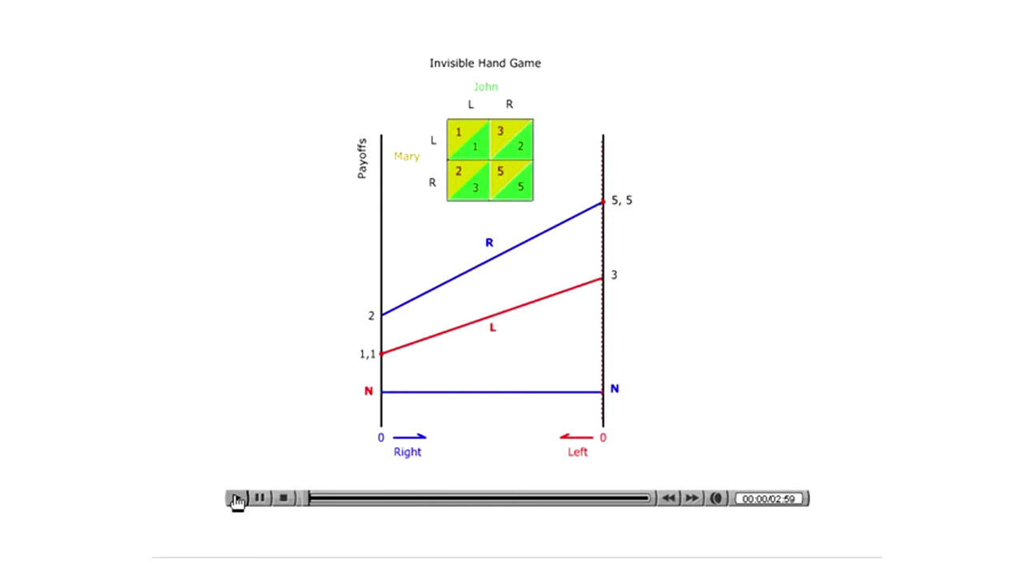
Skip through the game animation to preview the Invisible Hand Game and Prisoner's Dilemma Game payoff graphs
click(421, 498)
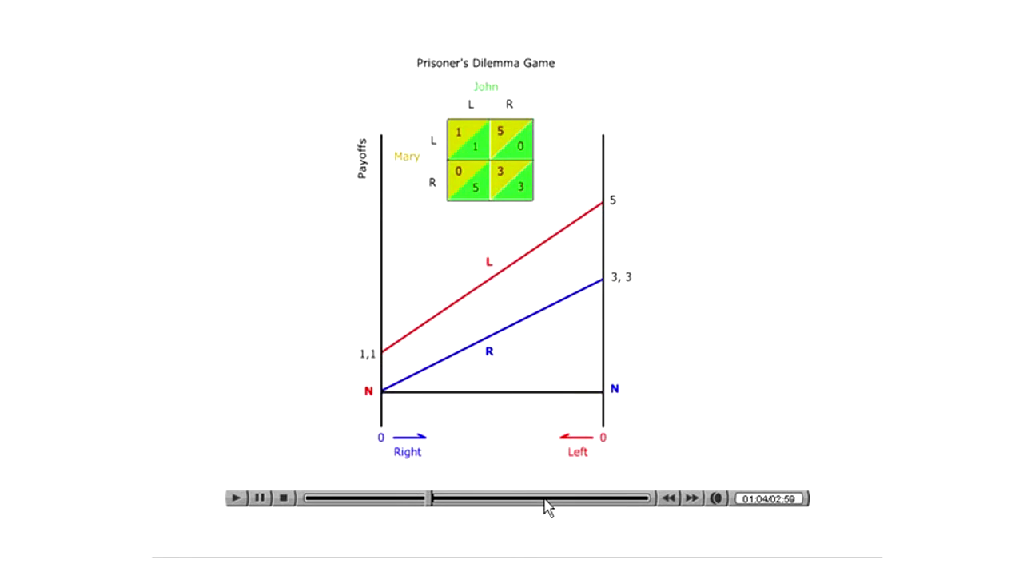
click(316, 498)
click(346, 498)
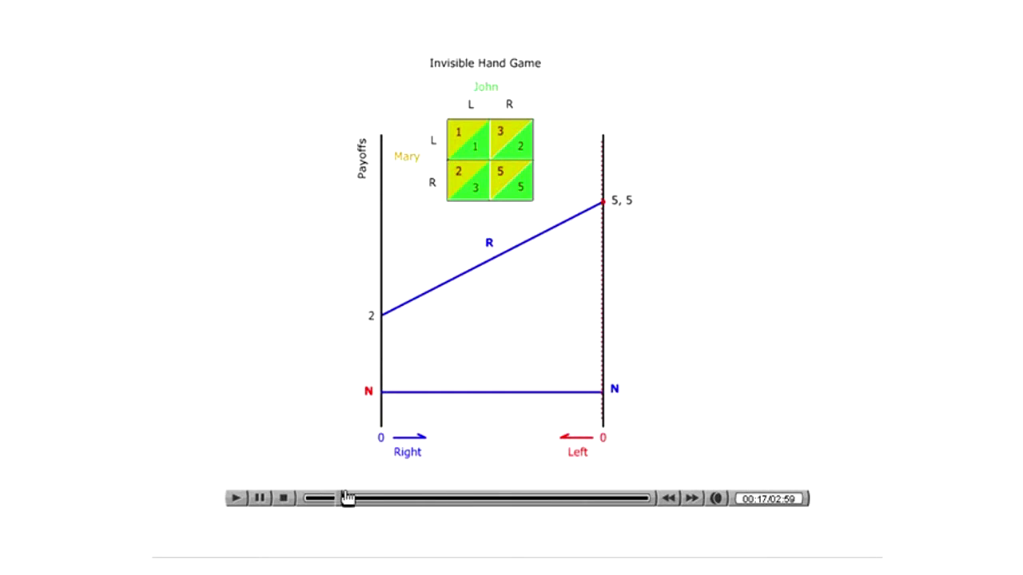
drag(347, 499, 412, 497)
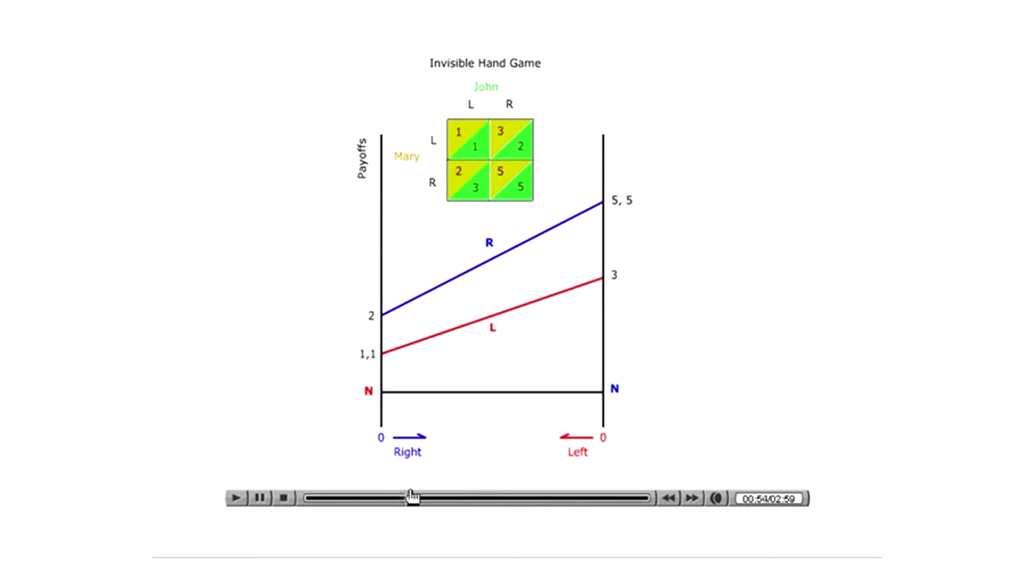
click(537, 499)
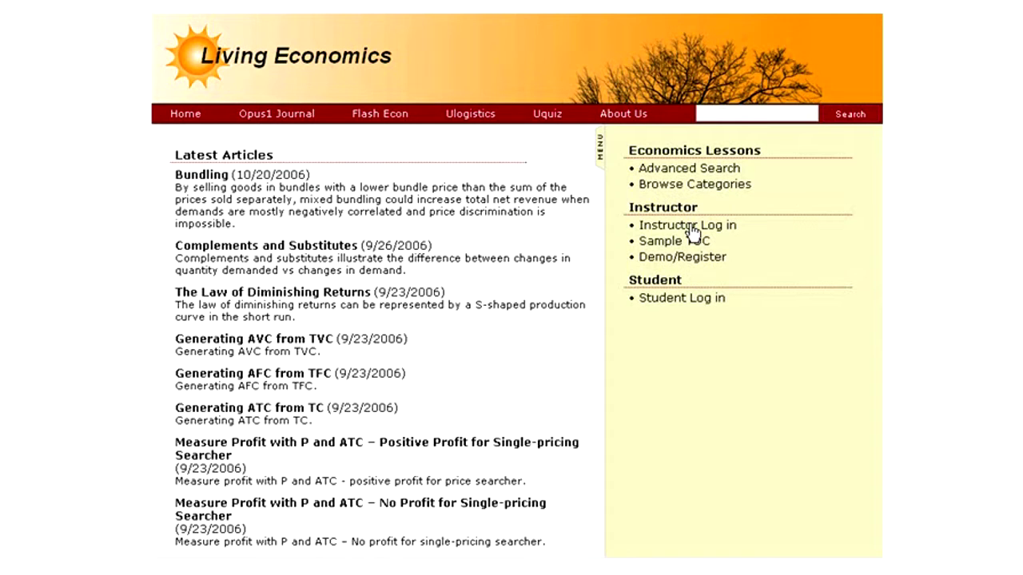
Log in to the instructor area of the ECON101 class
click(692, 231)
click(504, 305)
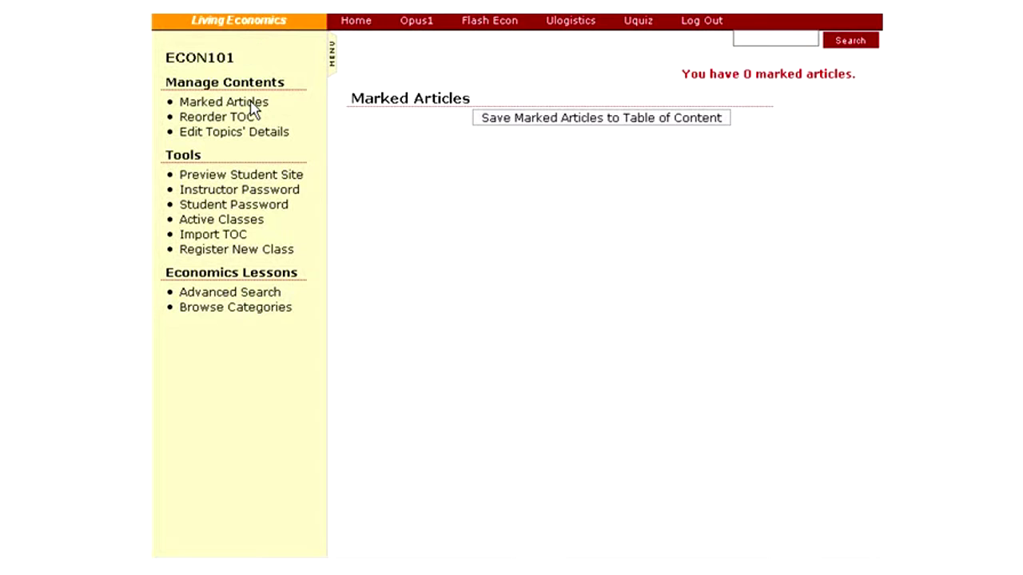
Run an advanced lesson search for all words of "opportunity cost" in key words and full text
click(259, 296)
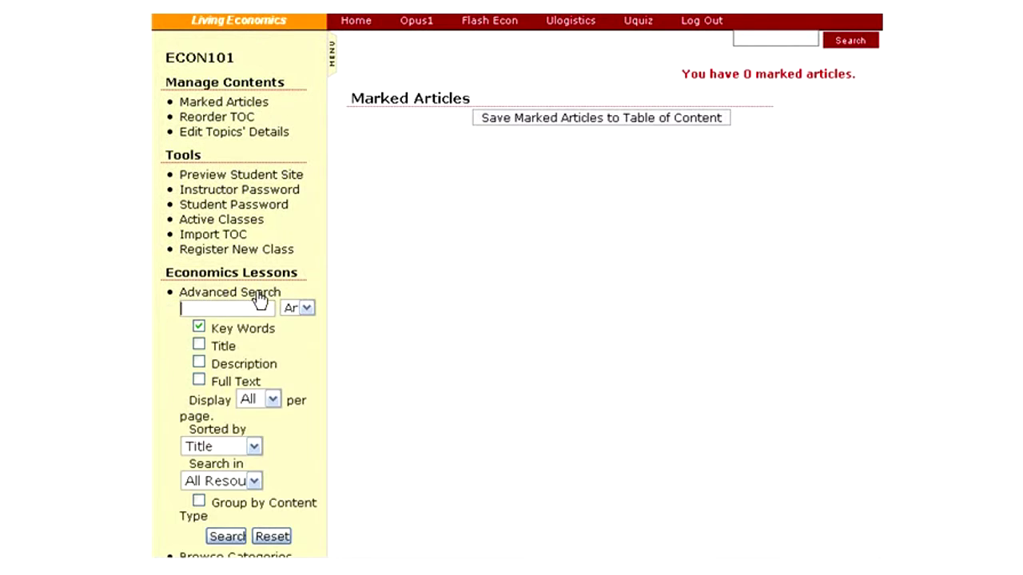
text(opportunity cost)
click(308, 310)
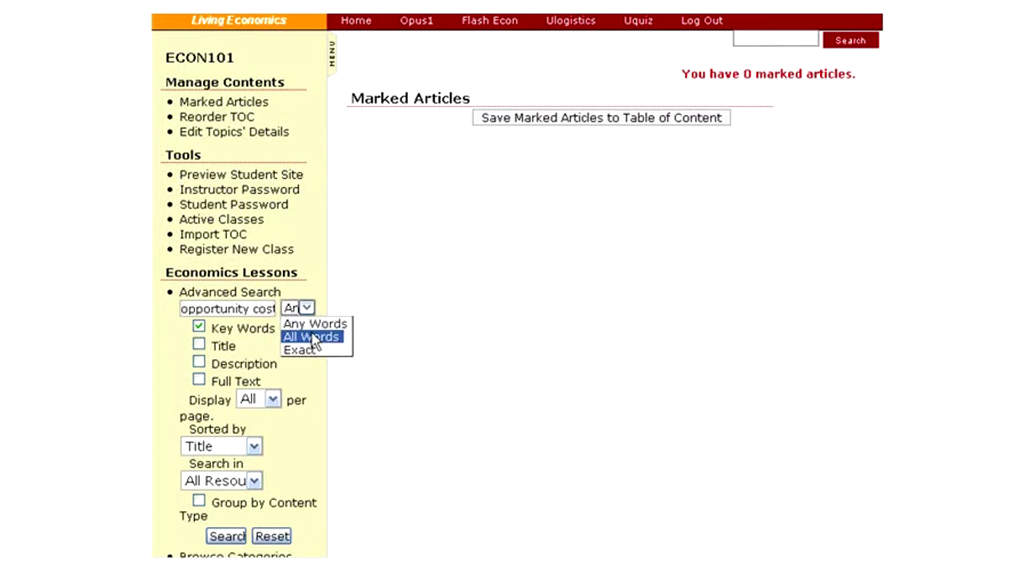
click(311, 337)
click(198, 381)
click(225, 539)
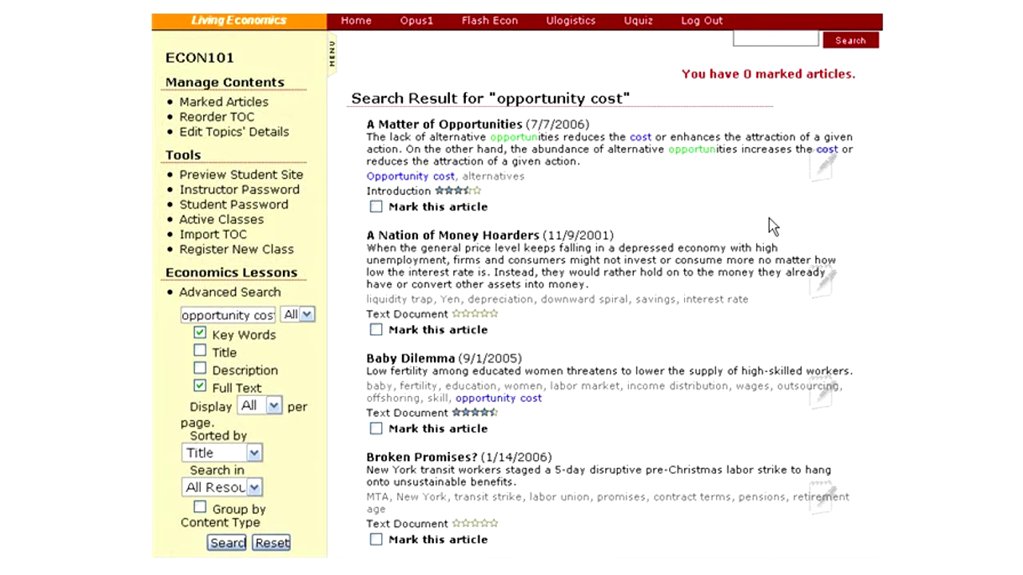
Review the search results and mark the articles A Matter of Opportunities, Baby Dilemma and Broken Promises?
scroll(769, 218, down, 15)
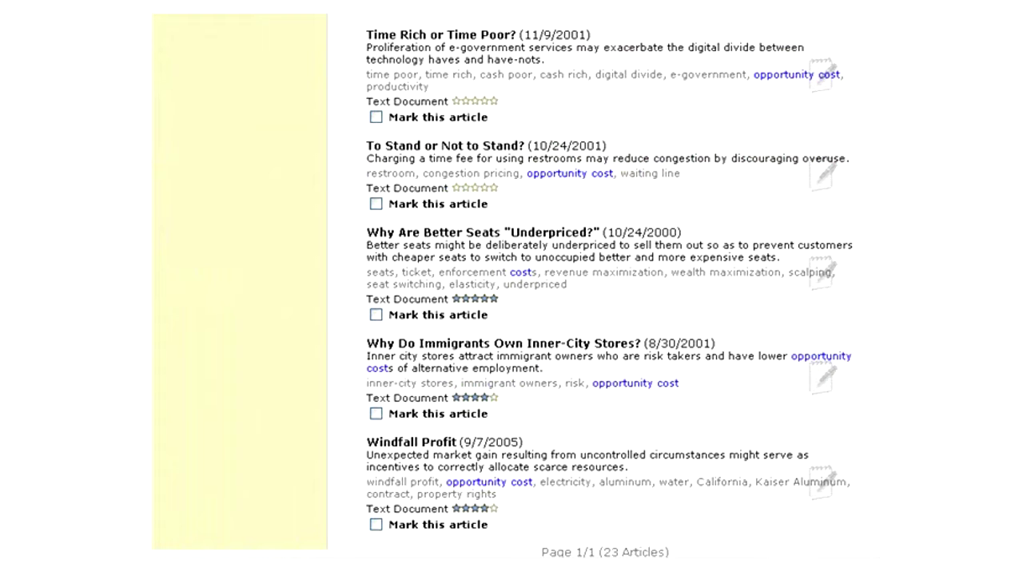
scroll(468, 221, up, 15)
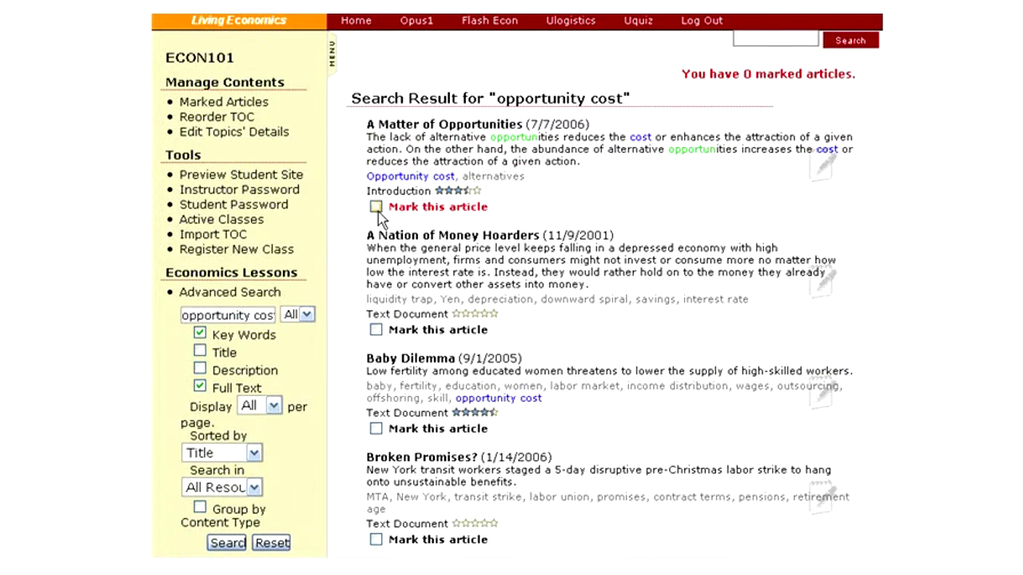
click(376, 207)
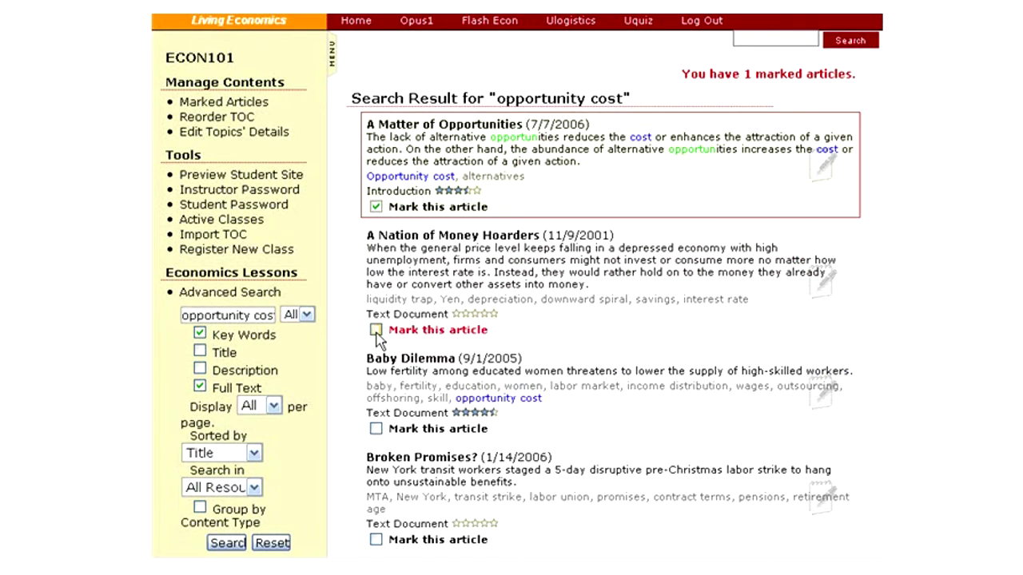
click(376, 429)
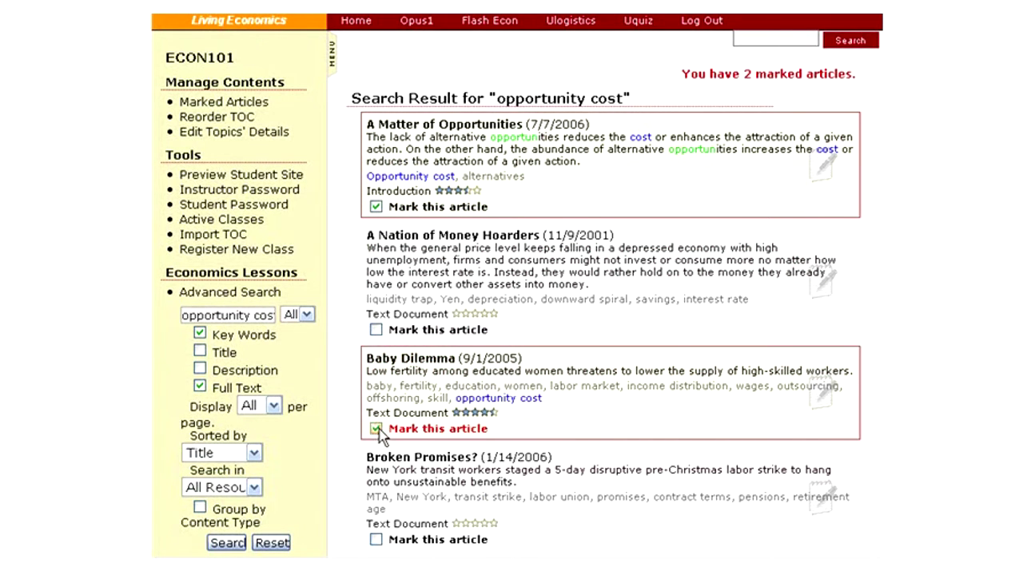
click(375, 540)
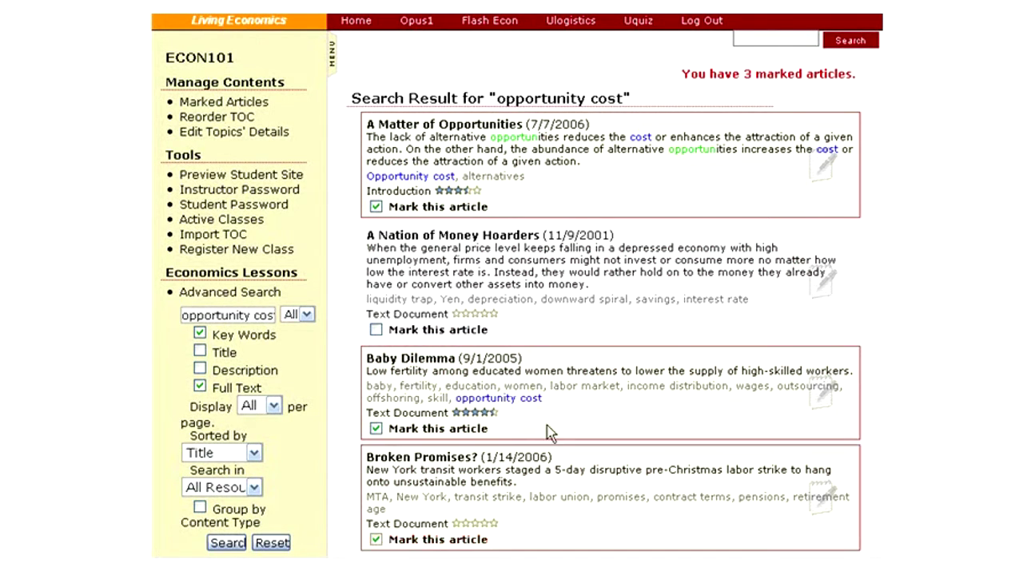
Begin saving the marked articles to the table of contents under the chapter name Opportunity cost, without external links
click(732, 80)
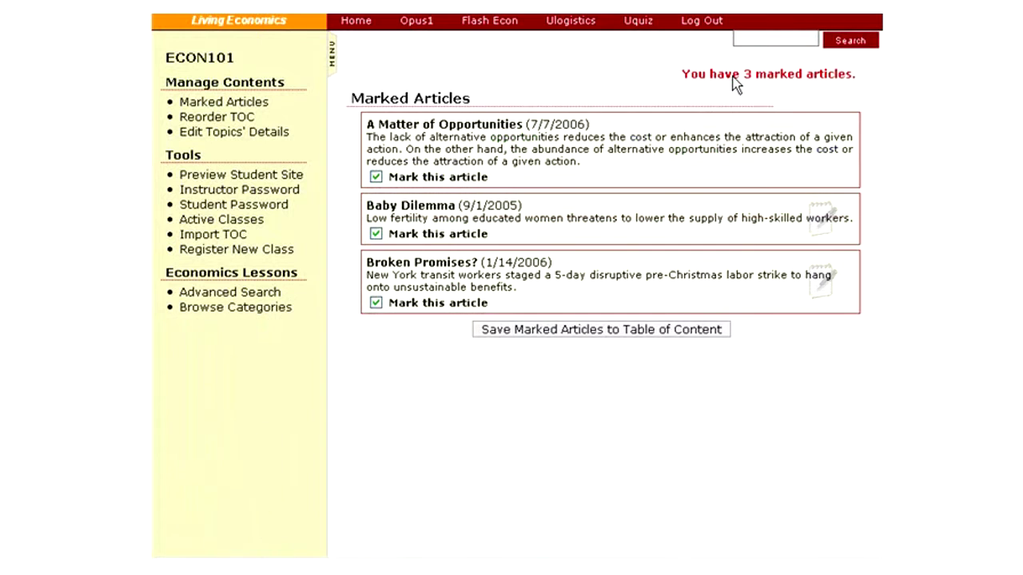
click(657, 332)
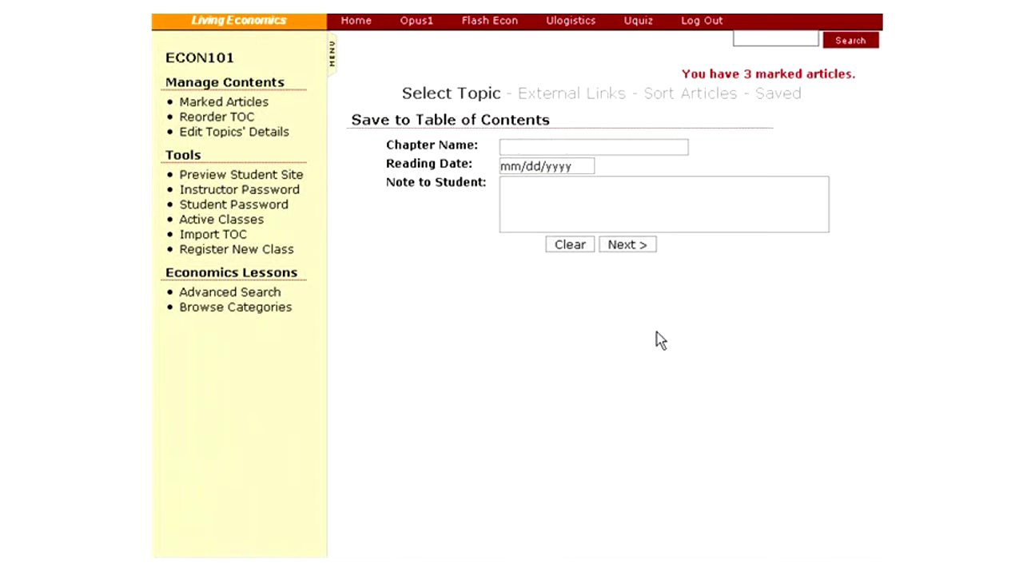
click(617, 248)
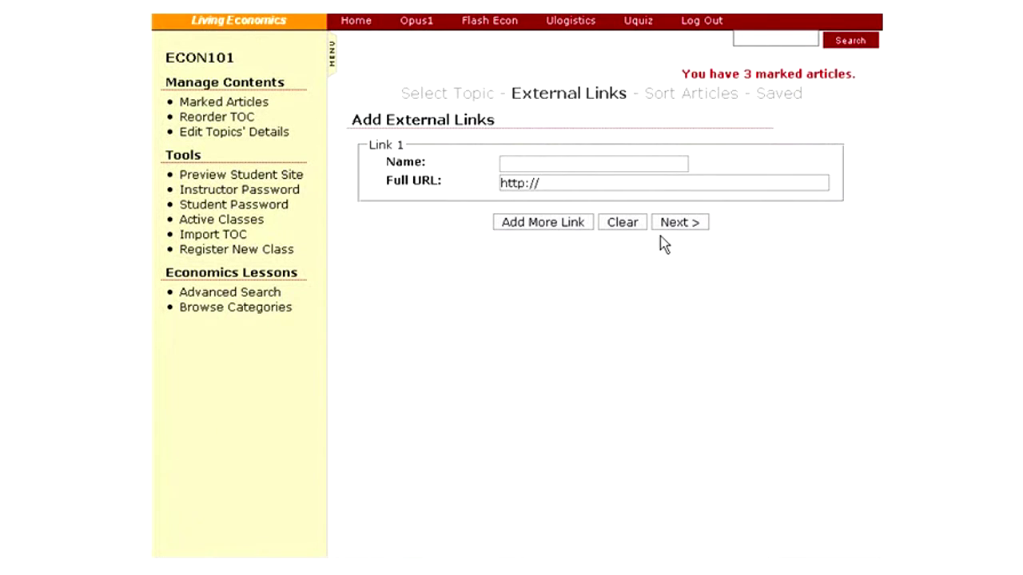
click(680, 227)
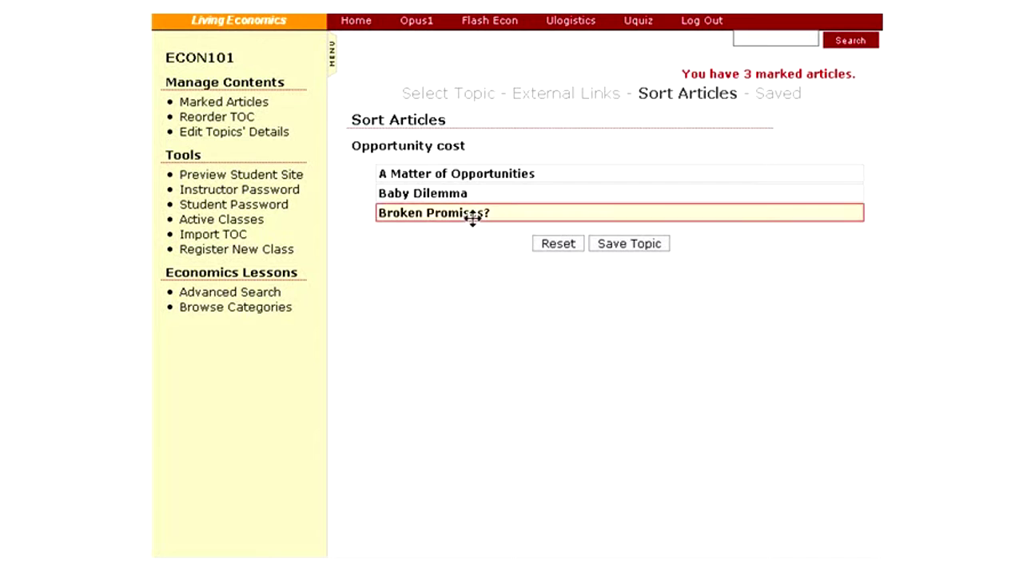
Move Broken Promises? above Baby Dilemma in the article order and save the topic
drag(470, 217, 472, 191)
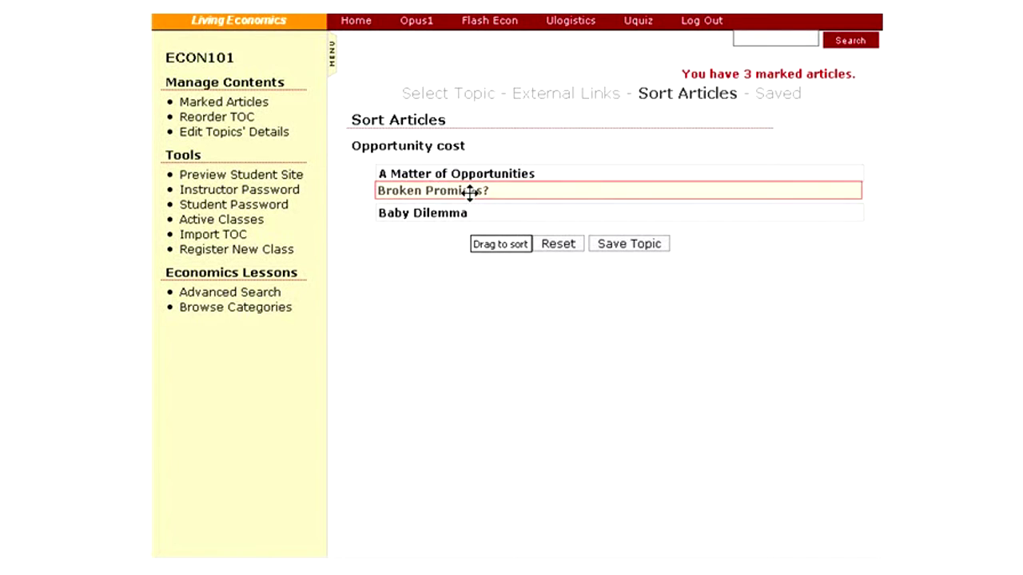
drag(469, 192, 473, 196)
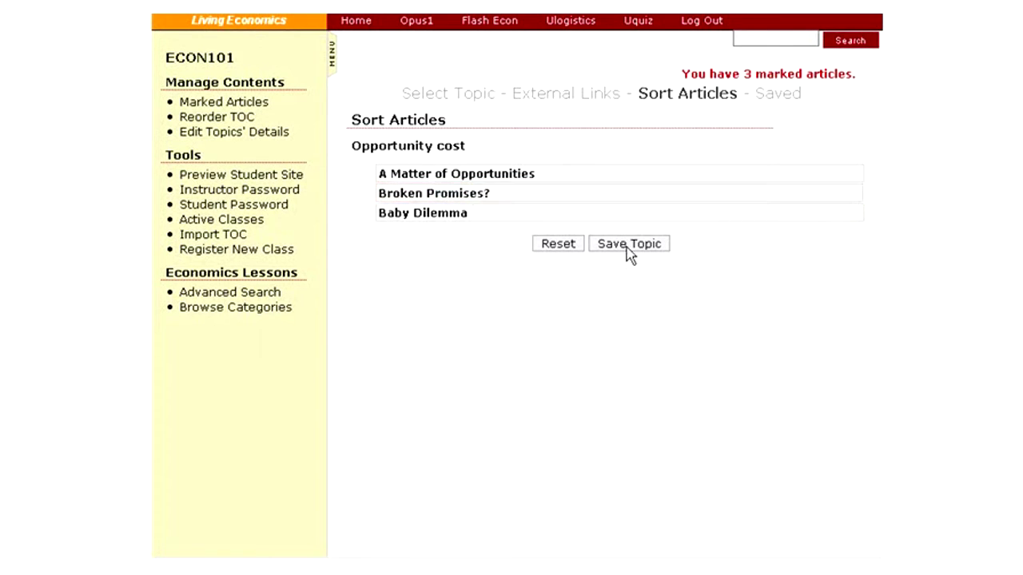
click(629, 248)
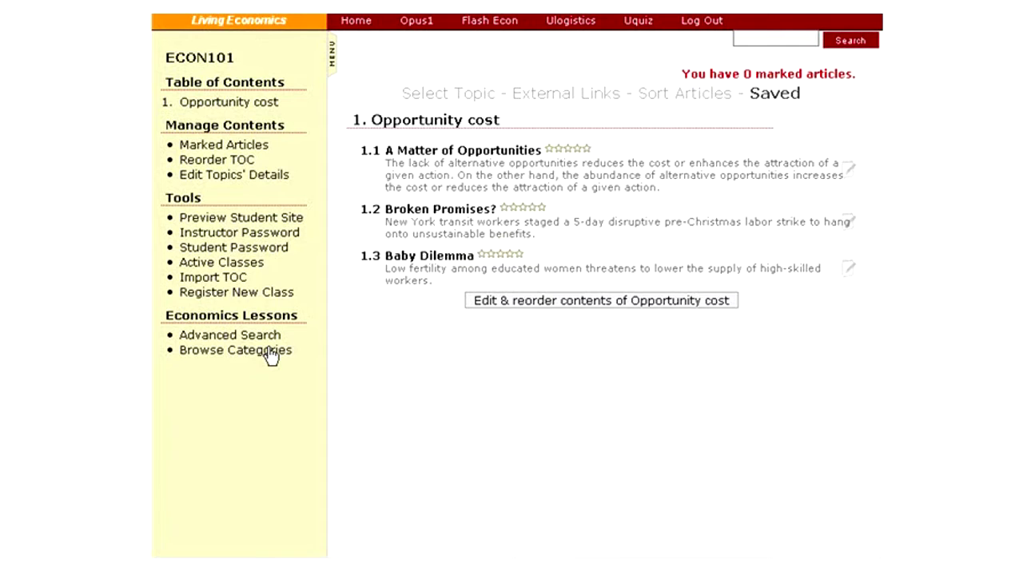
In the Comparative advantage category, mark Identifying comparative advantage and Generating combined production possibility curve
click(270, 357)
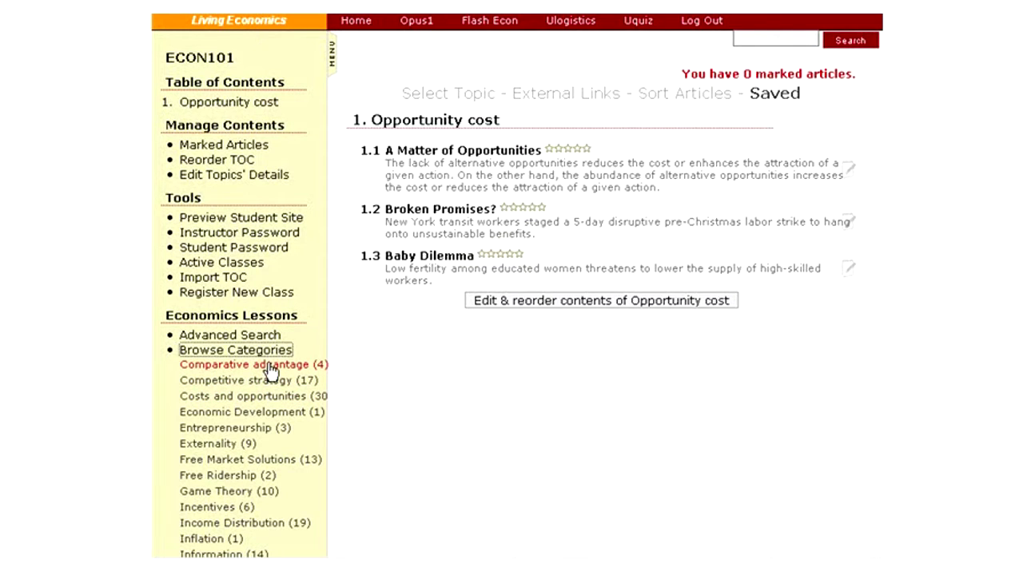
click(272, 365)
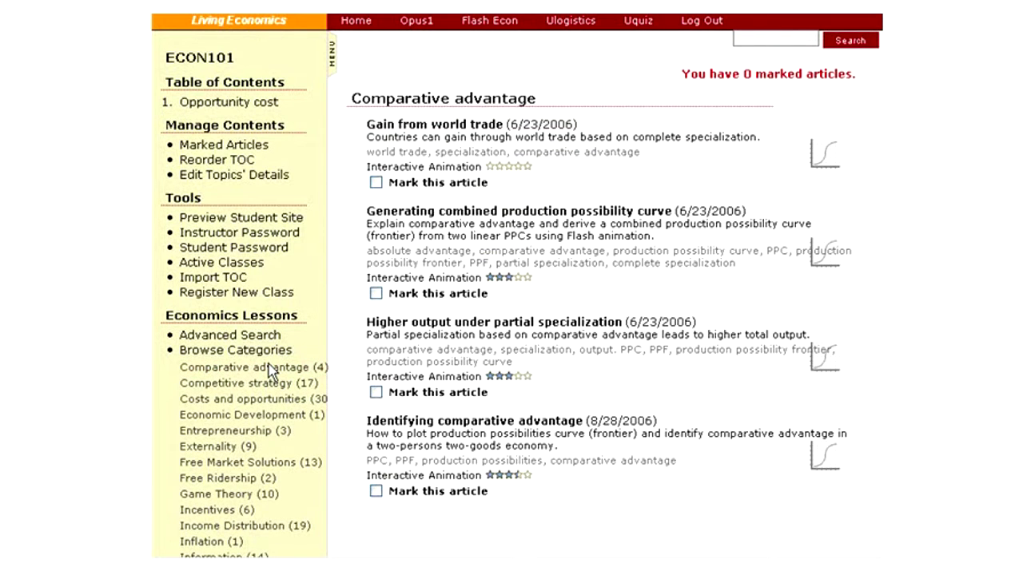
click(376, 492)
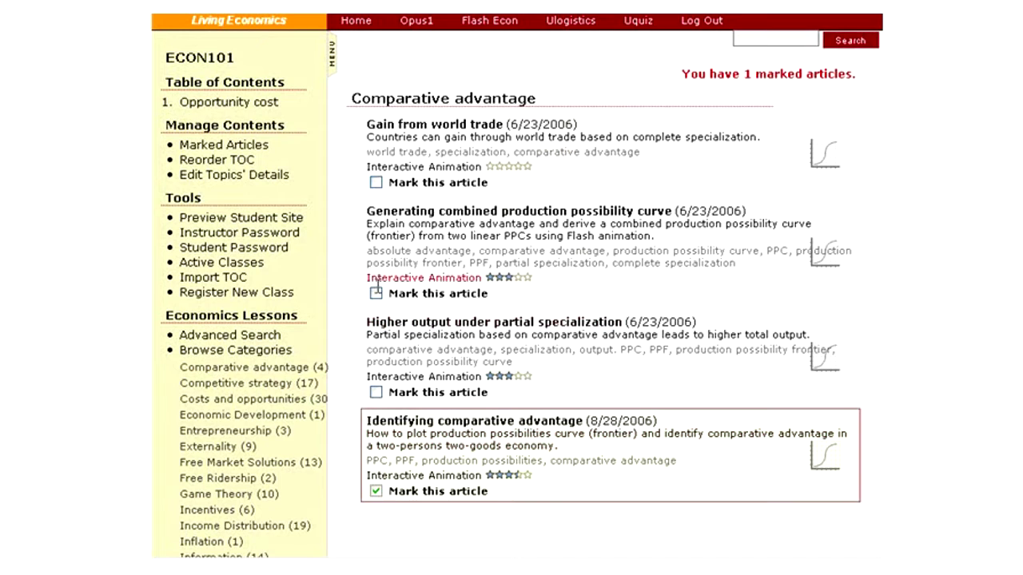
click(376, 294)
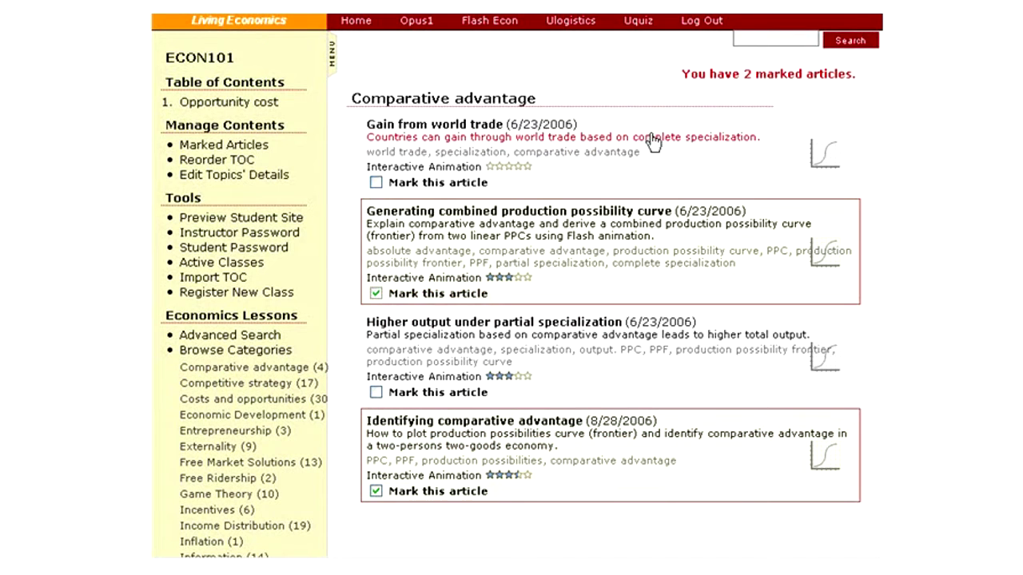
Save the marked articles to the table of contents as a new topic named Comparative advantage, without external links
click(731, 78)
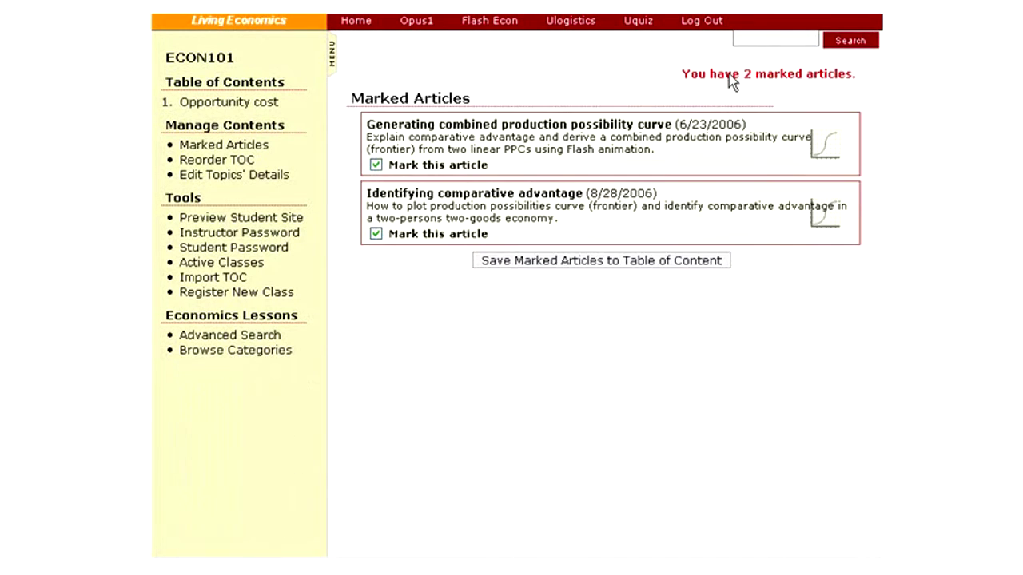
click(642, 262)
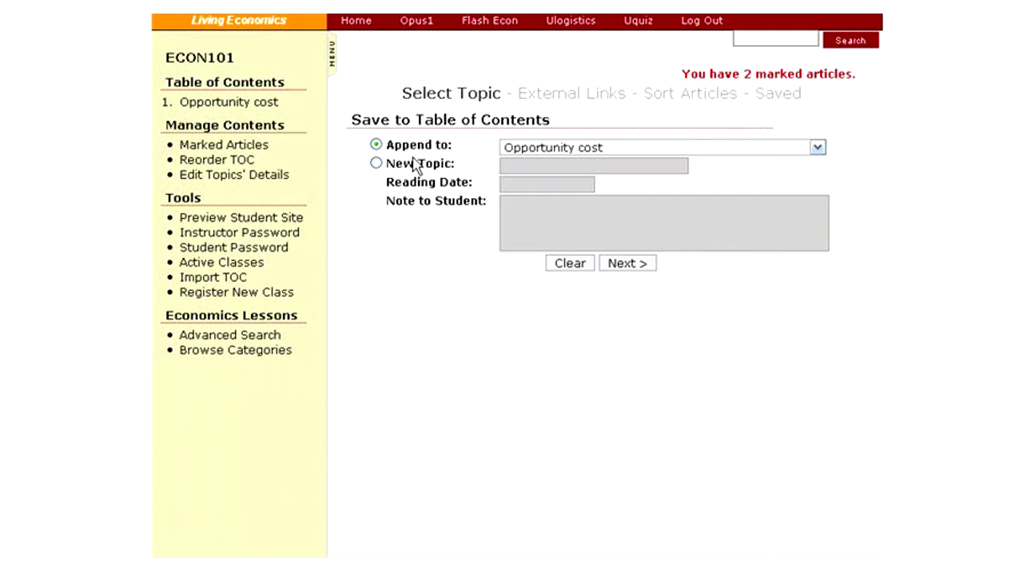
click(377, 164)
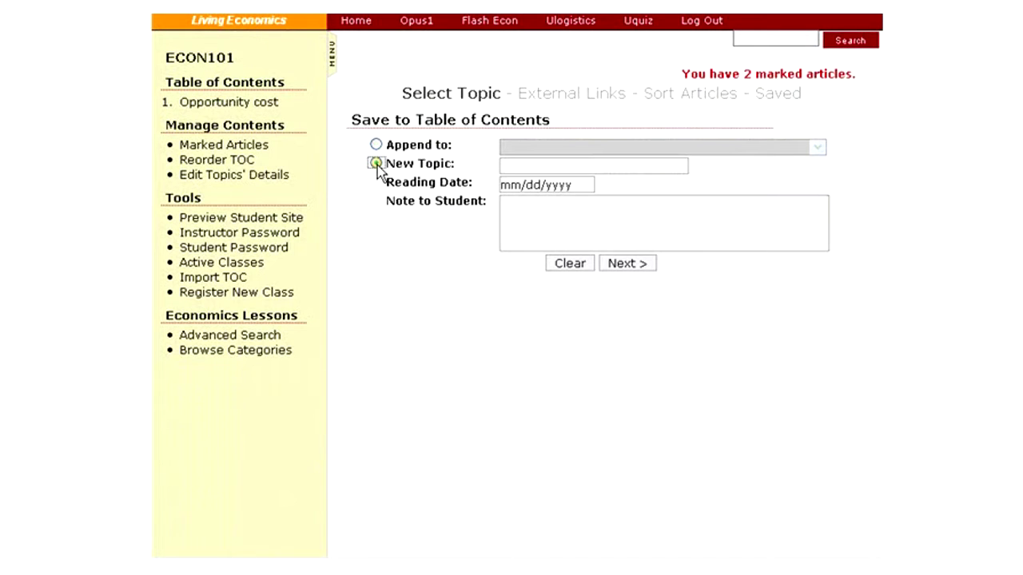
click(507, 166)
text(Comparative advantage)
click(640, 267)
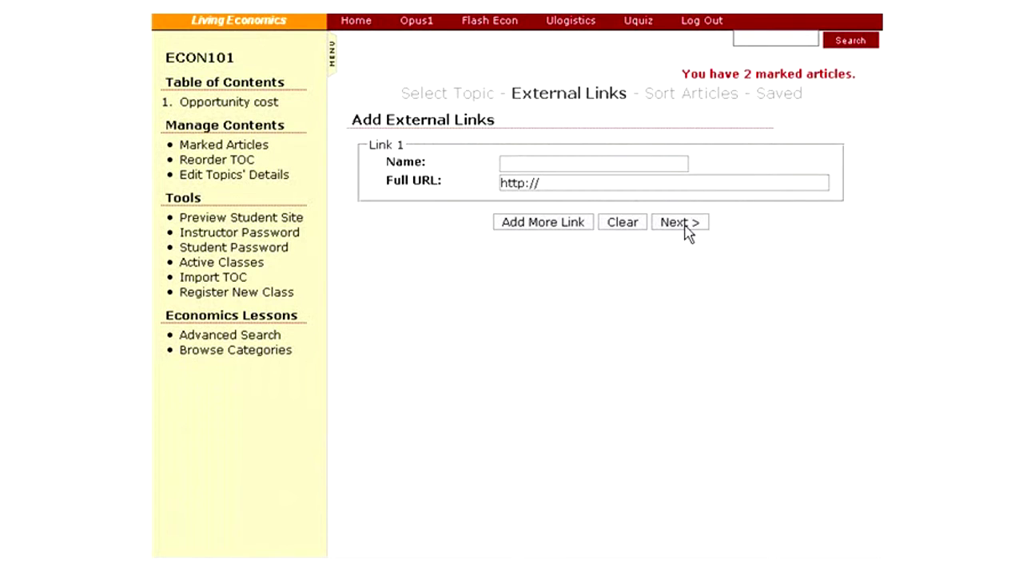
click(684, 225)
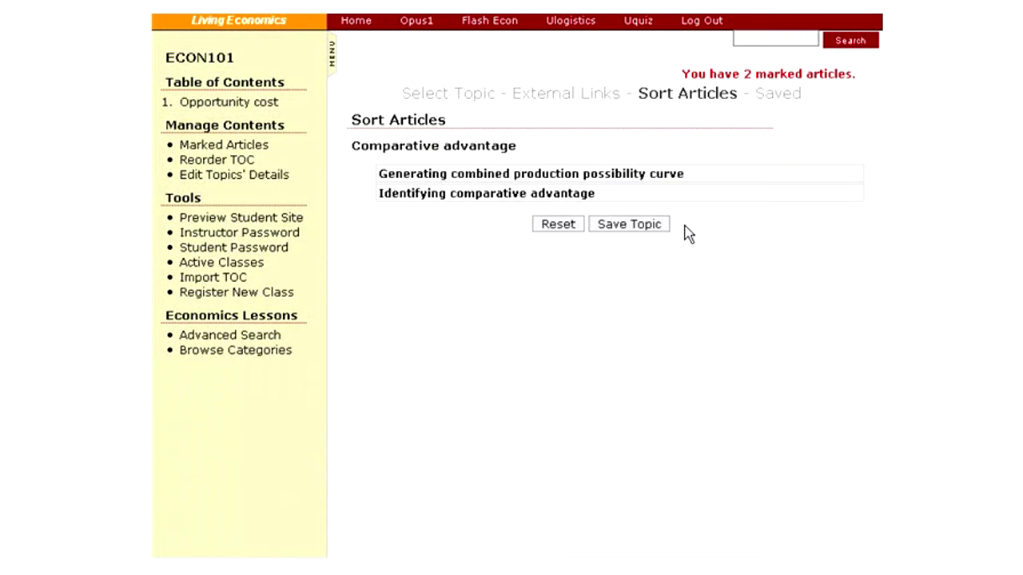
click(644, 227)
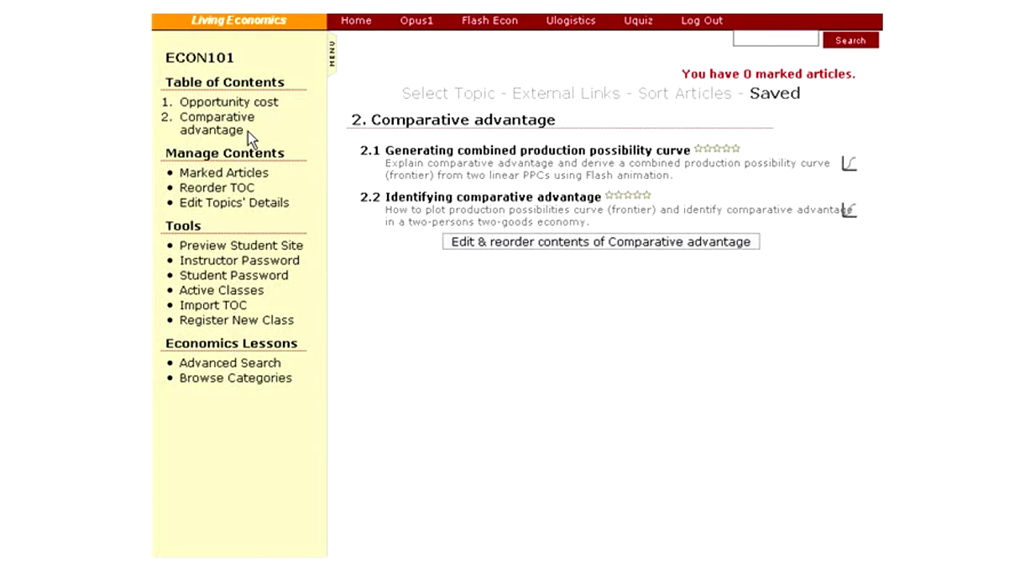
In the Free Market Solutions category, mark the articles Free-Market Solutions, Fished Out! and Dying for Money?
click(254, 386)
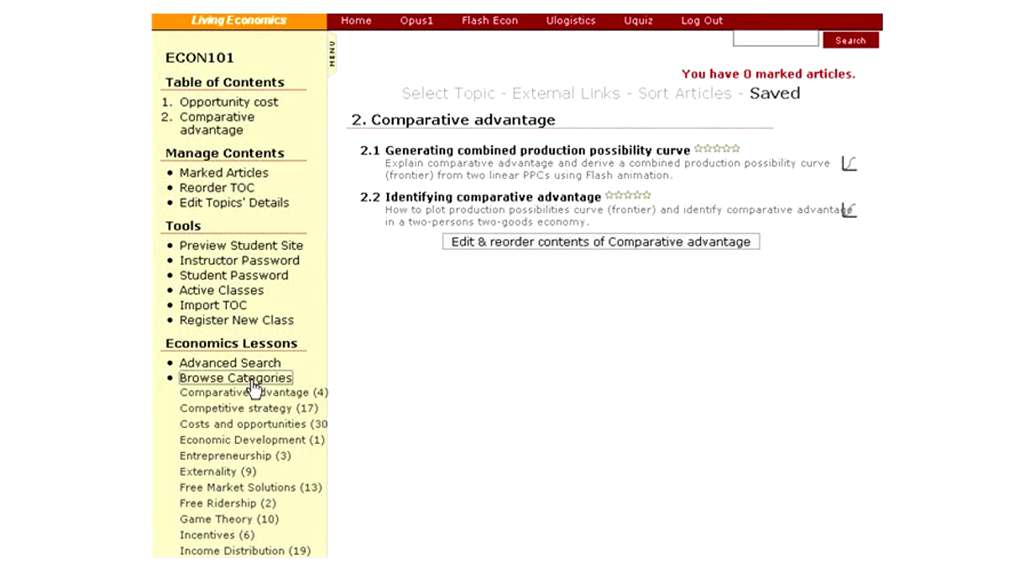
click(274, 488)
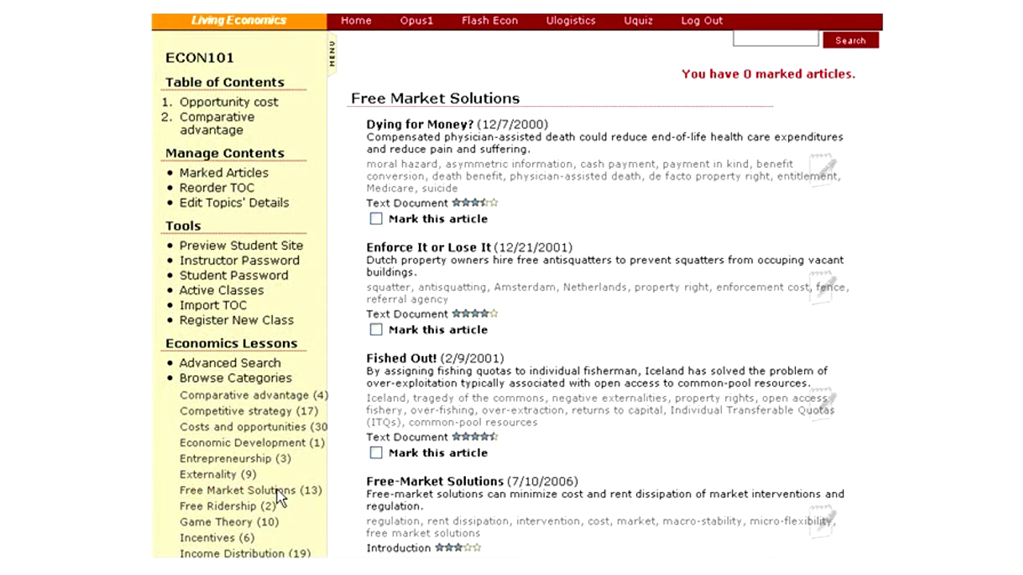
scroll(279, 487, down, 1)
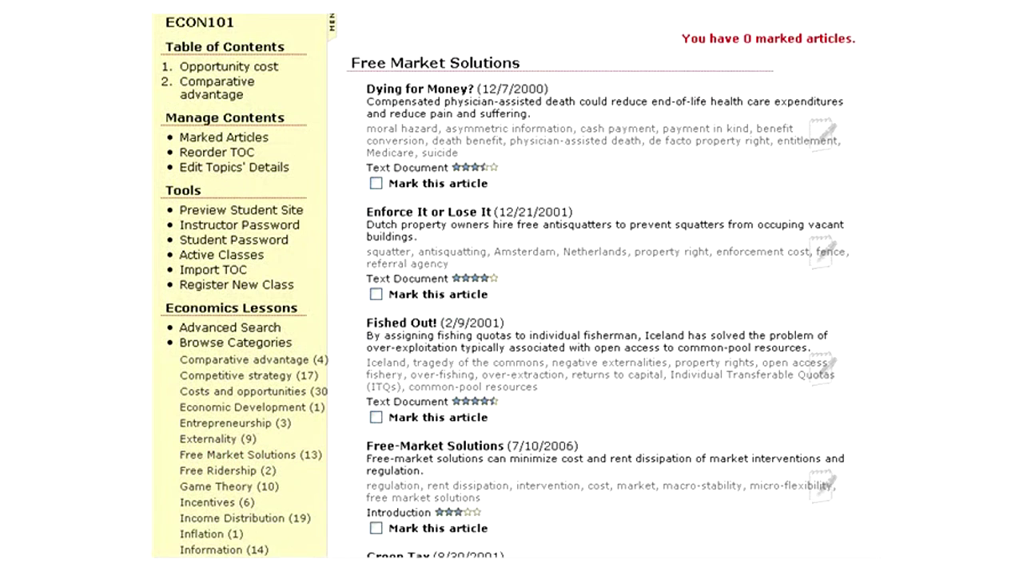
click(375, 528)
click(376, 417)
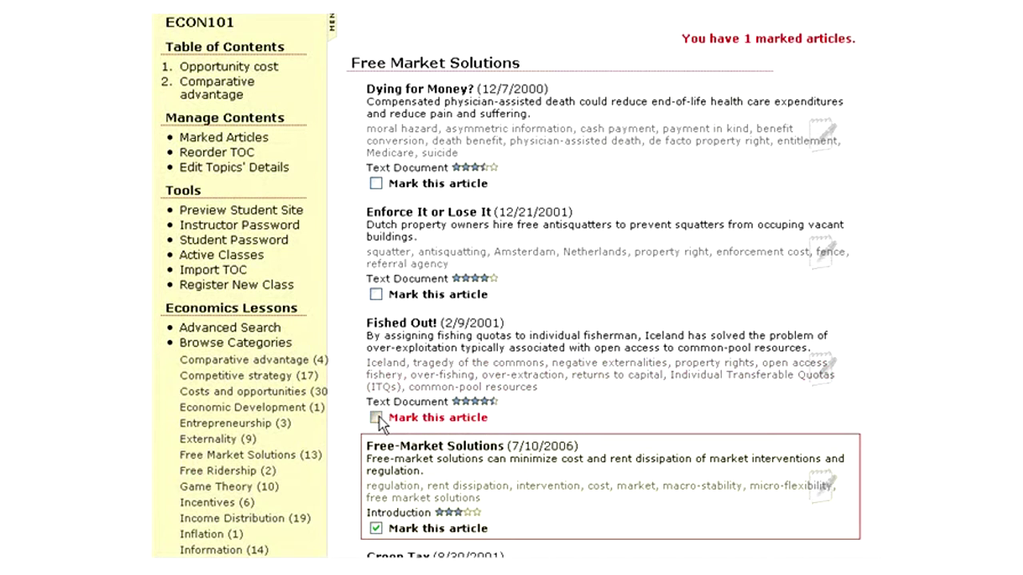
click(376, 183)
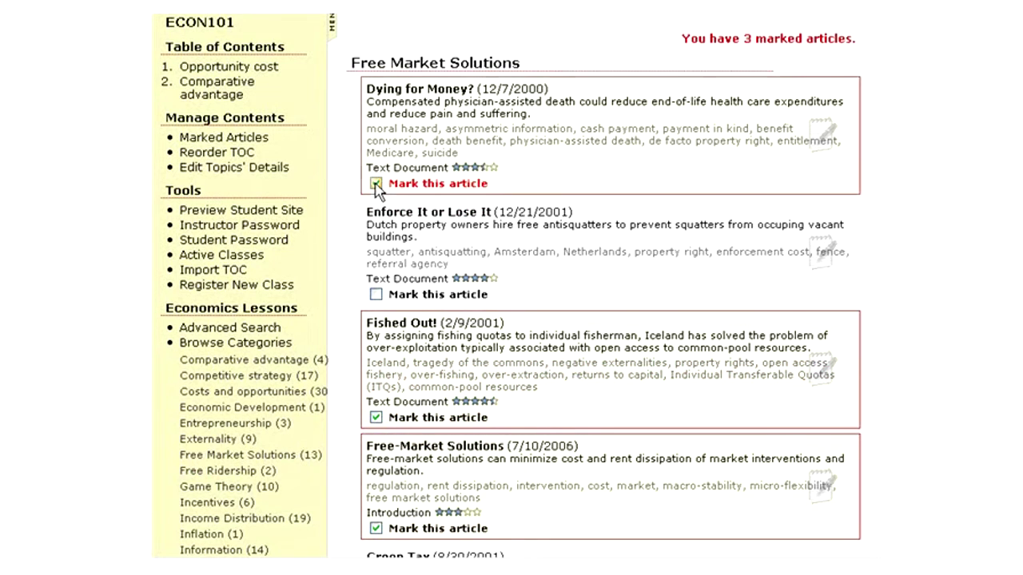
Save the three marked articles to the table of contents as a new topic named Free Market Solutions, without external links, and open the topic
click(701, 40)
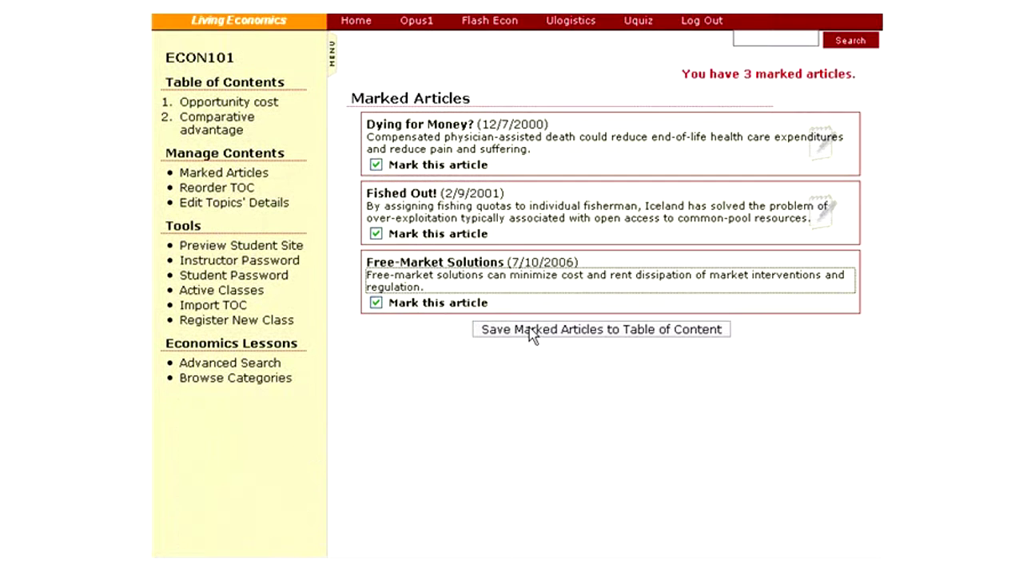
click(537, 331)
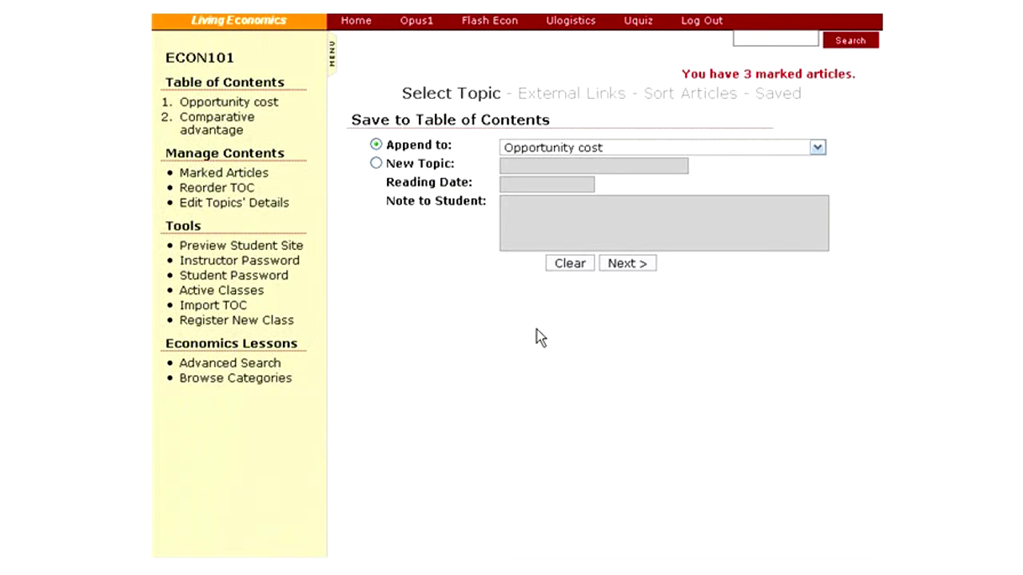
click(376, 163)
click(515, 166)
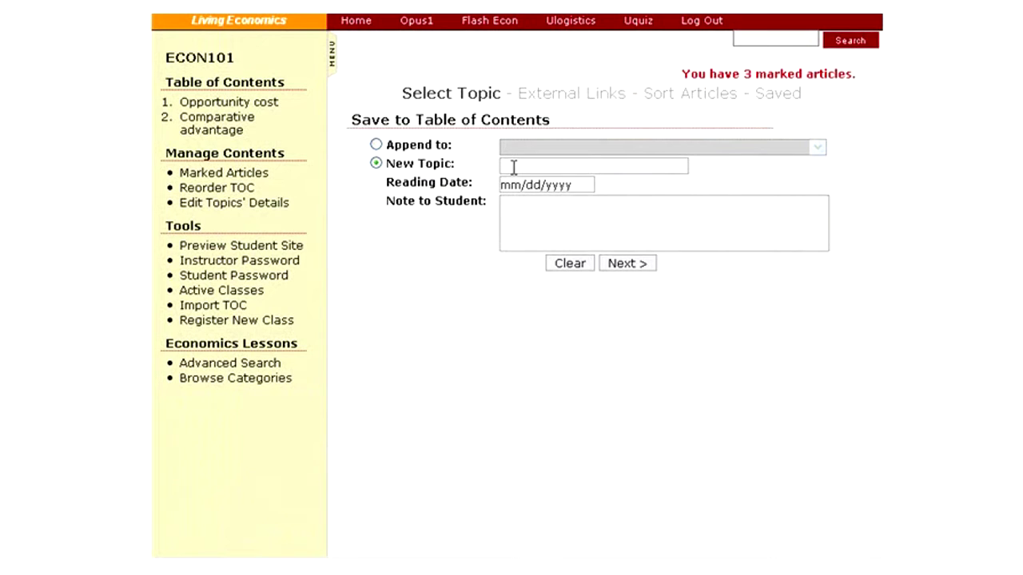
text(F)
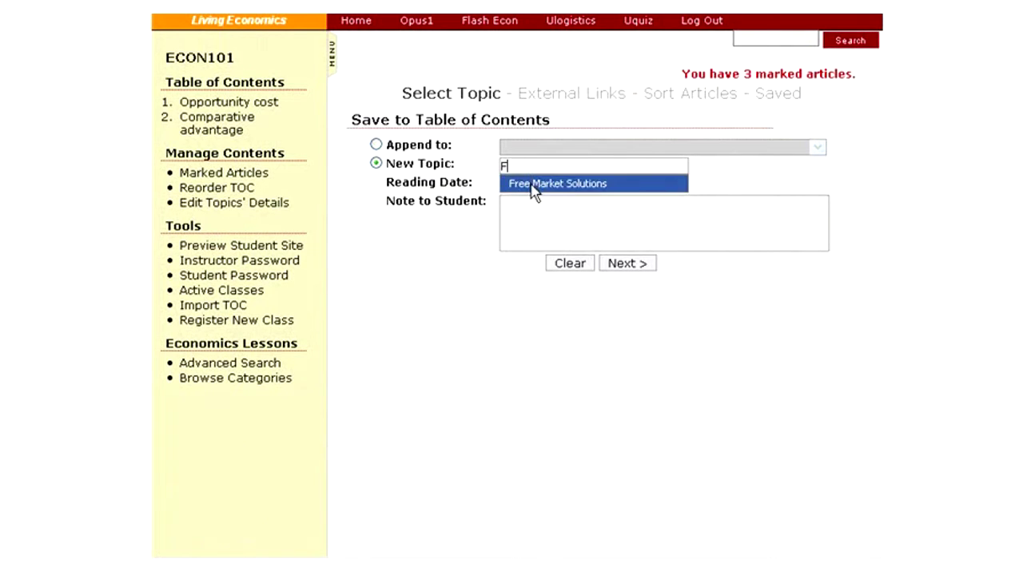
click(533, 185)
click(622, 262)
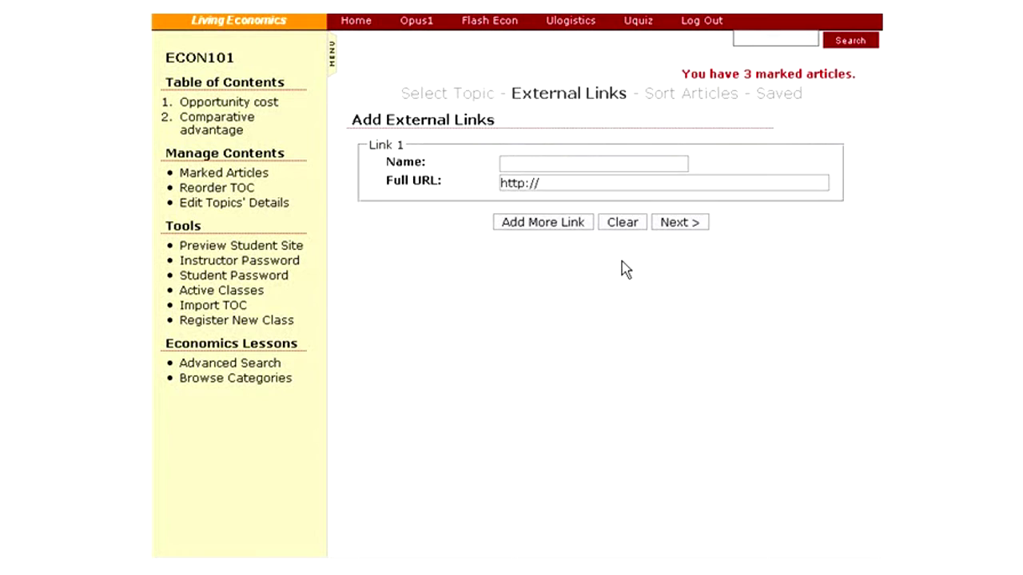
click(677, 227)
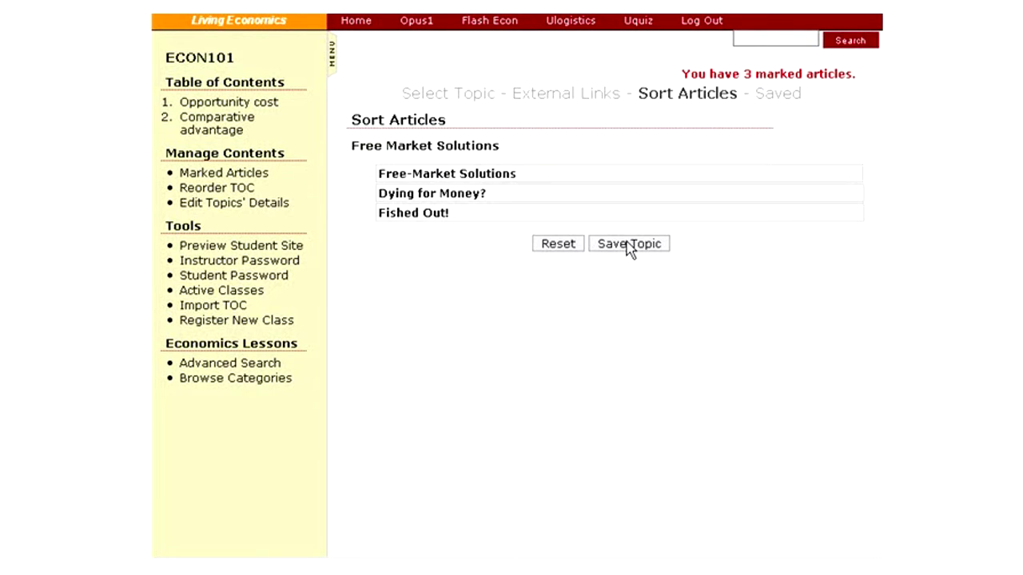
click(630, 244)
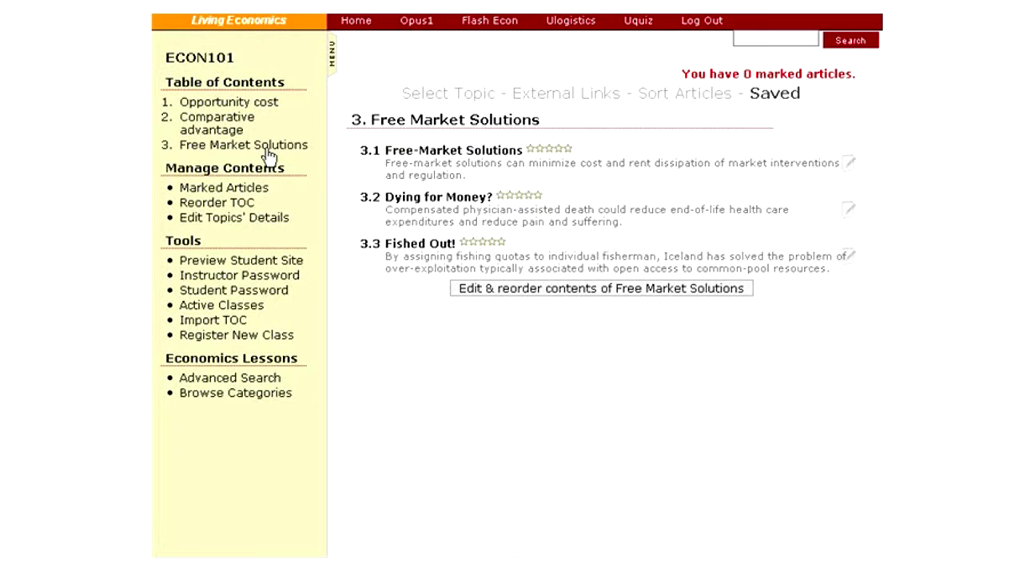
click(269, 150)
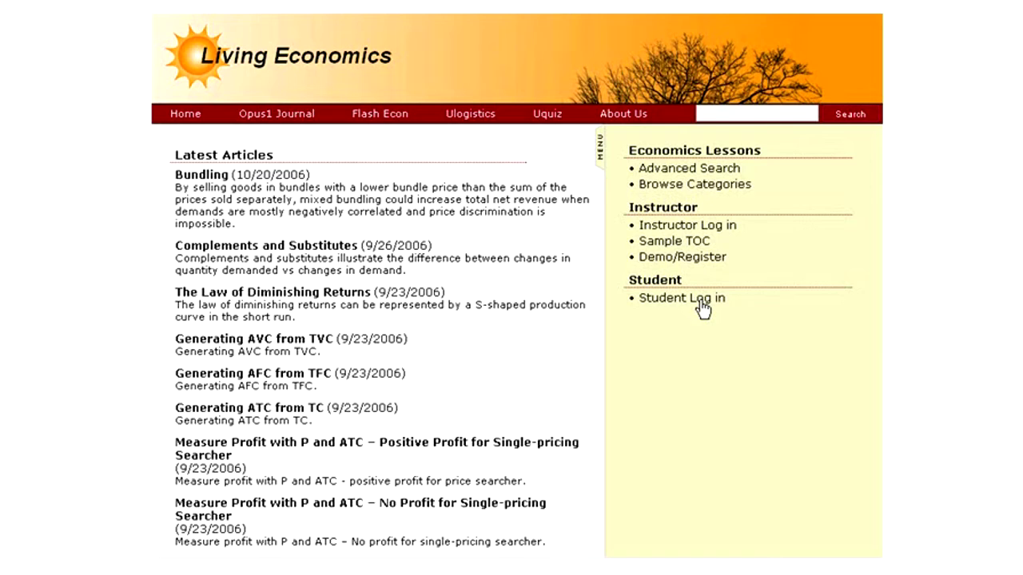
Open the student log-in page from the Living Economics home page
click(700, 308)
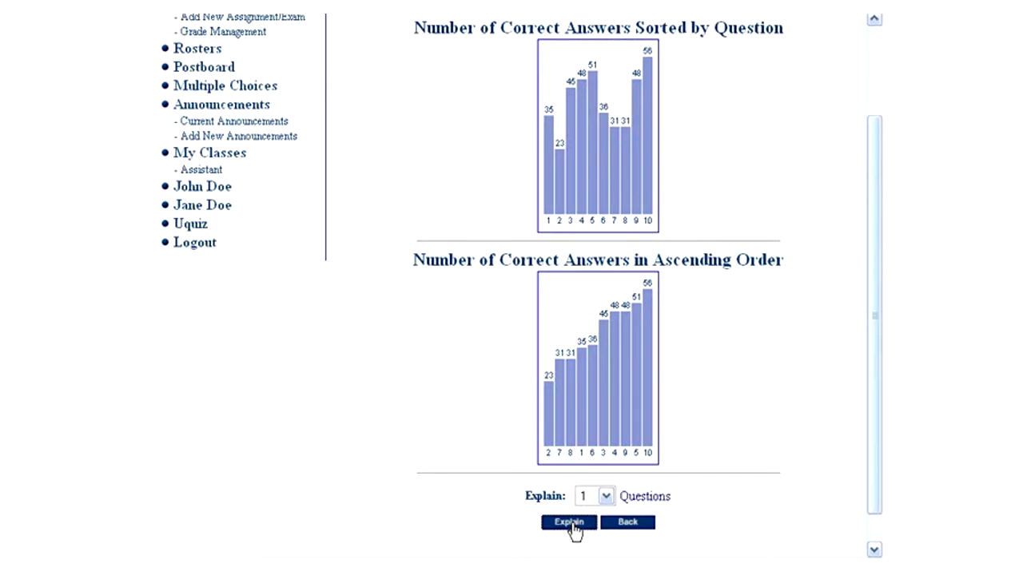
Request the explanation for 1 question from the charts of correct answers
click(572, 525)
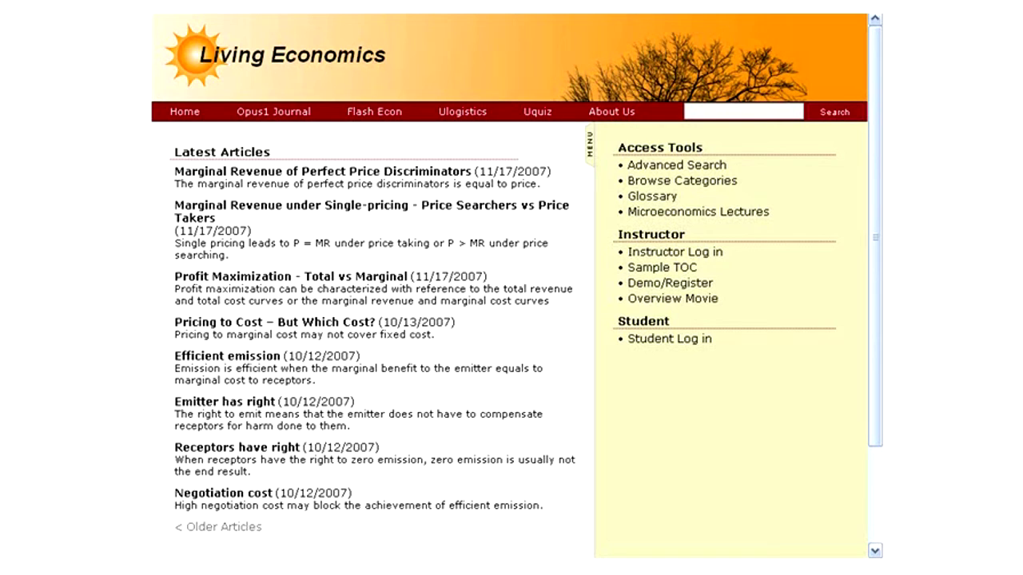
Search the glossary for the term opportunity cost
click(657, 198)
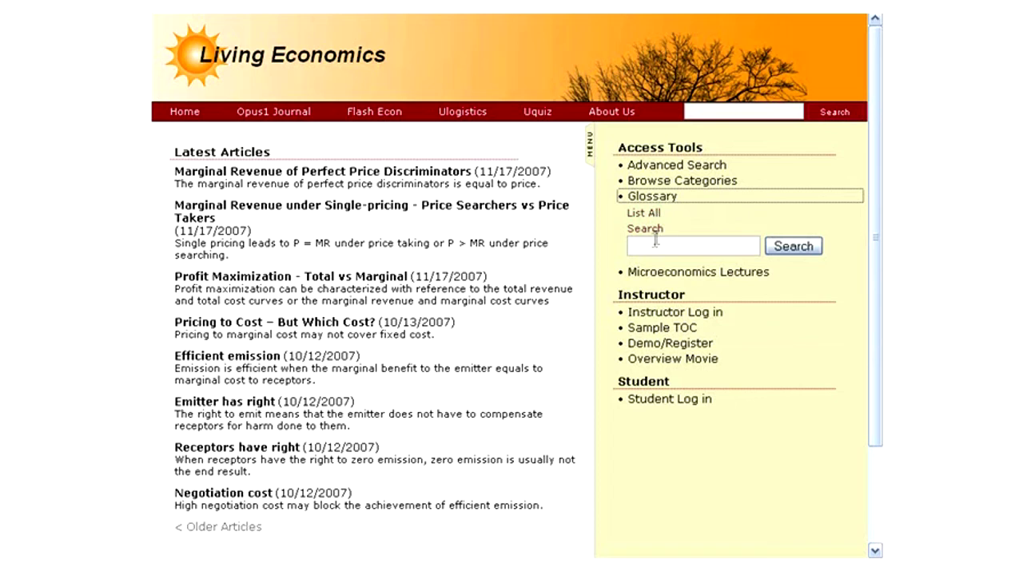
click(646, 244)
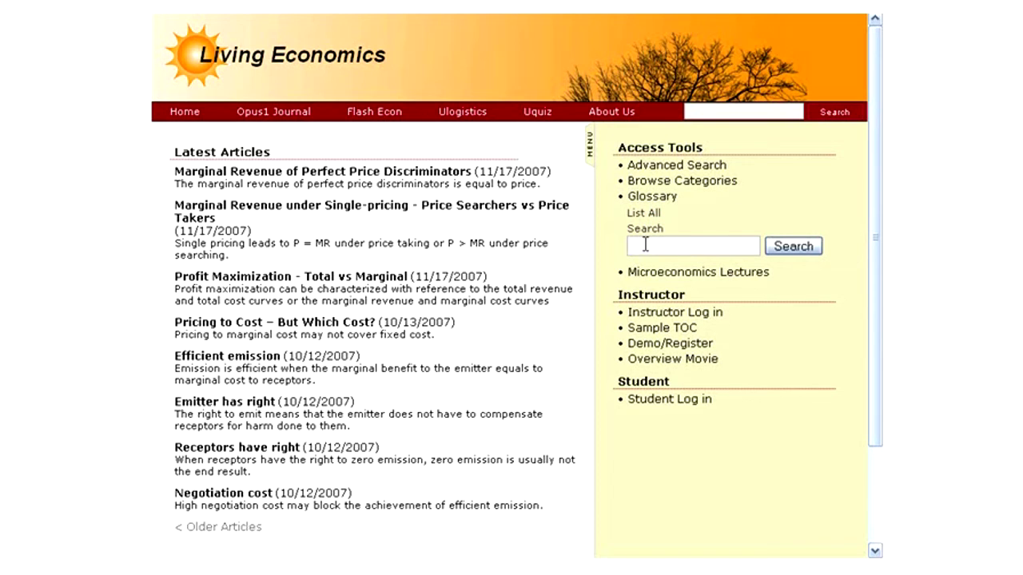
text(o)
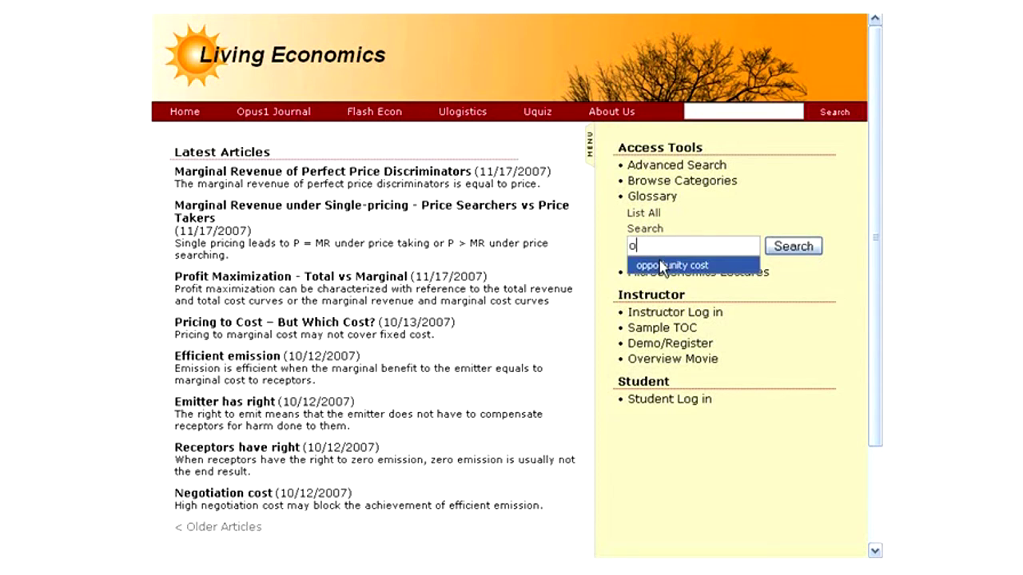
click(653, 265)
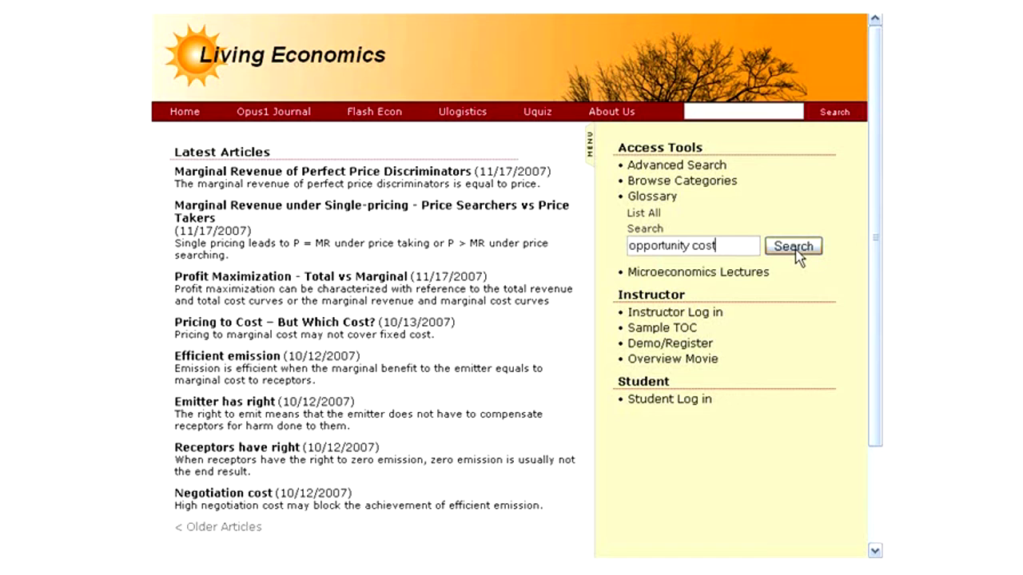
click(797, 249)
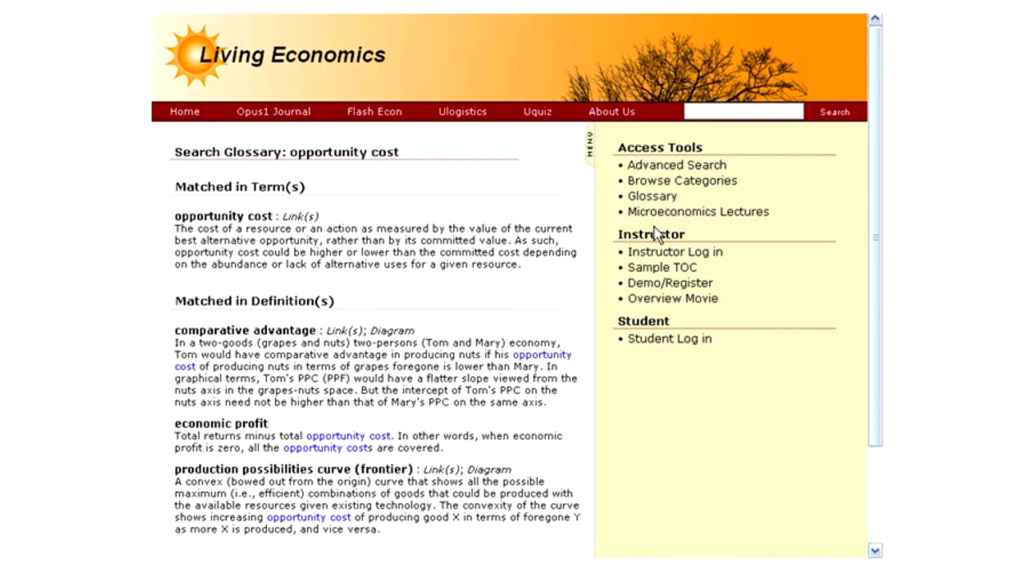
List all glossary terms and show the diagram for absolute advantage
click(652, 199)
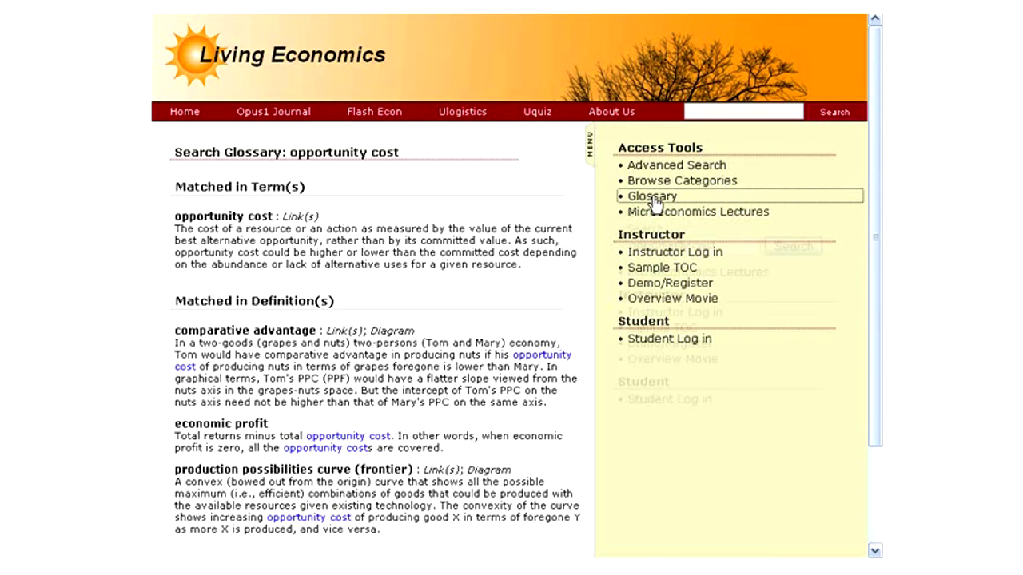
click(652, 214)
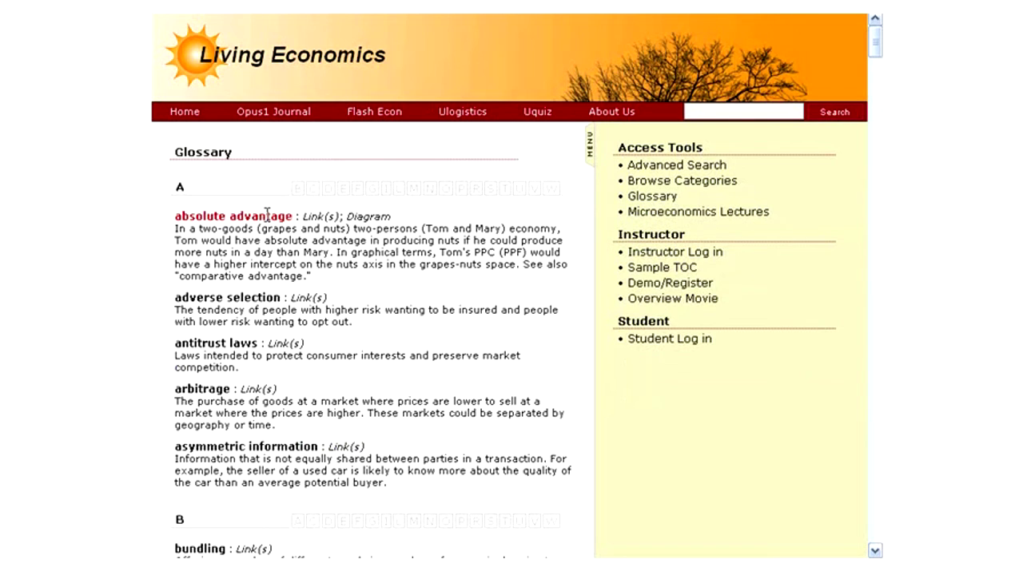
click(367, 217)
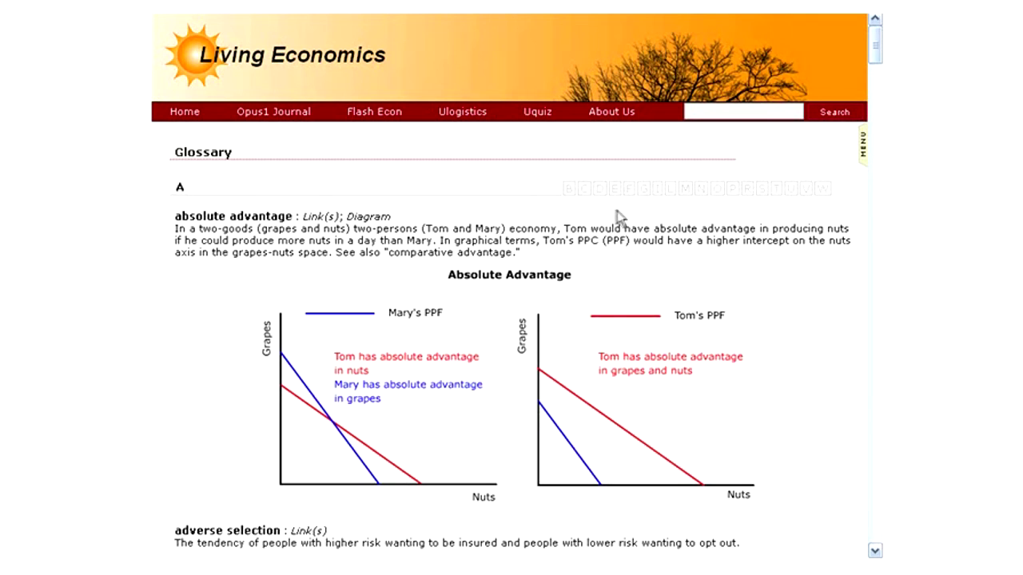
Go to the glossary's M section, open the Easy Money article linked under moral hazard, and display the definition of moral hazard in its text
click(685, 189)
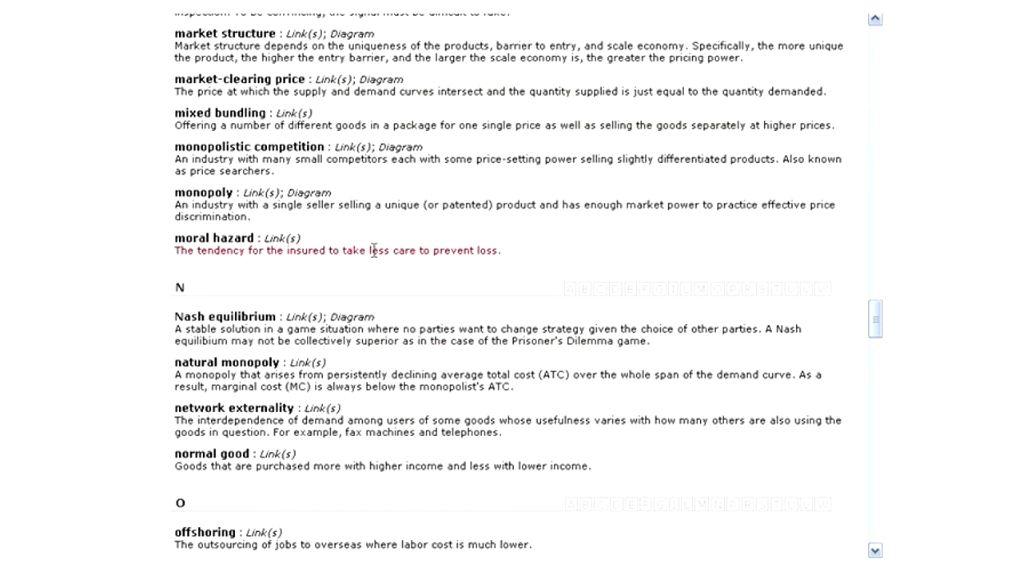
click(278, 239)
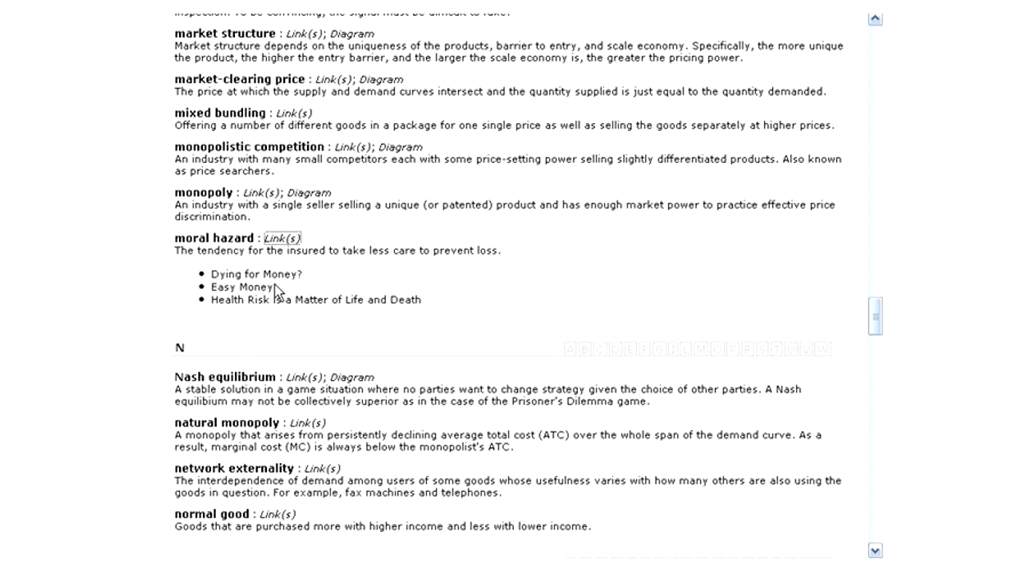
click(271, 289)
click(257, 289)
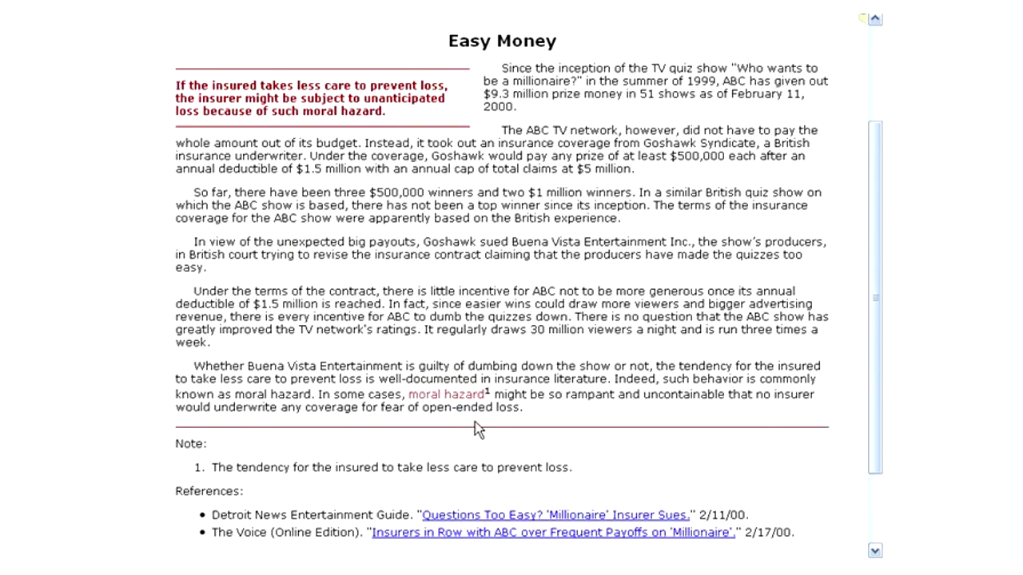
mouse_move(470, 402)
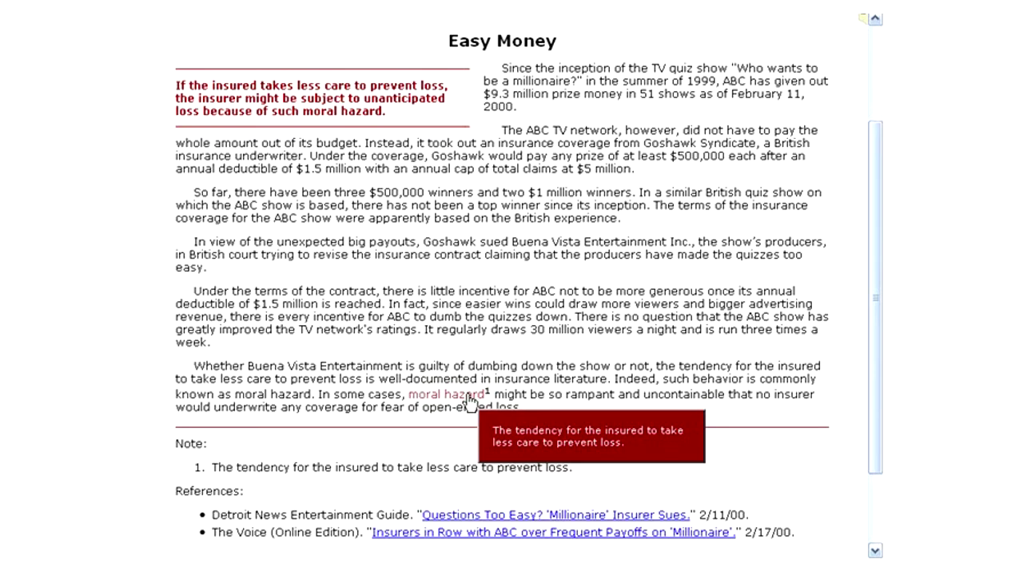